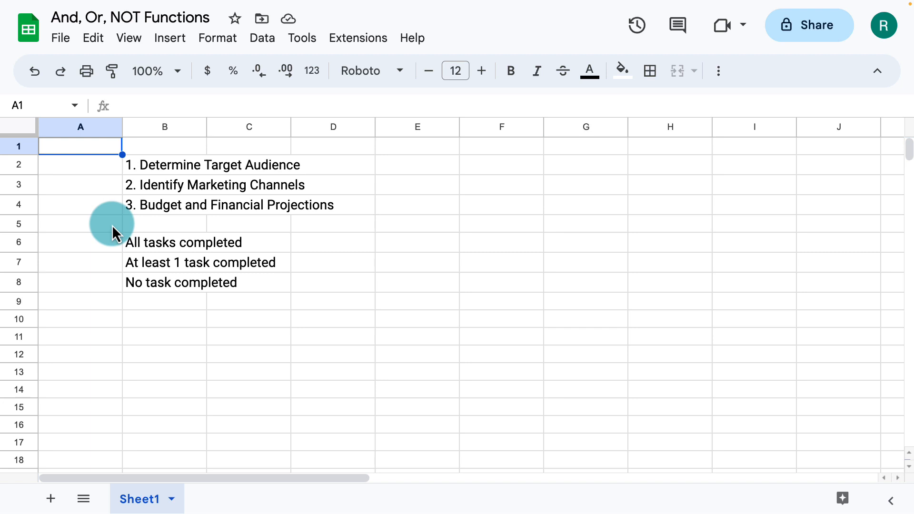
# Review the three marketing tasks in B2:B4 and the three completion status labels in B6:B8
pyautogui.click(164, 167)
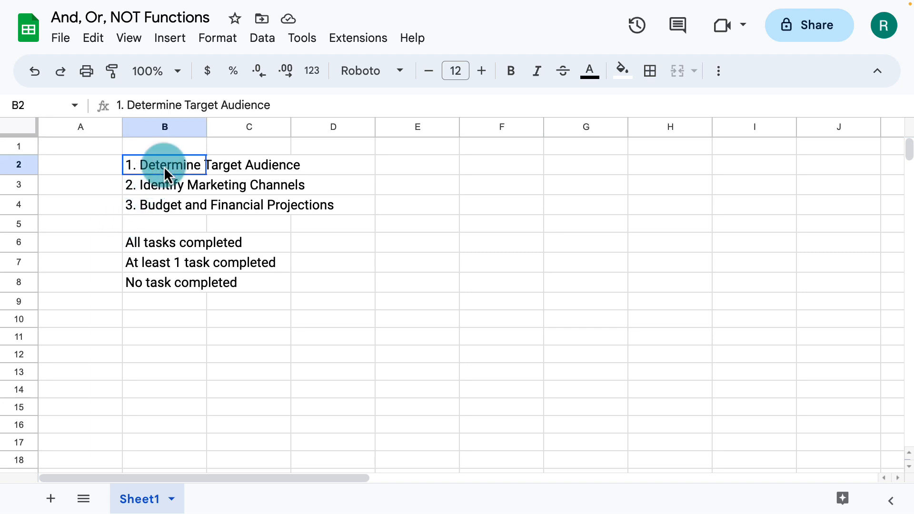
pyautogui.click(159, 187)
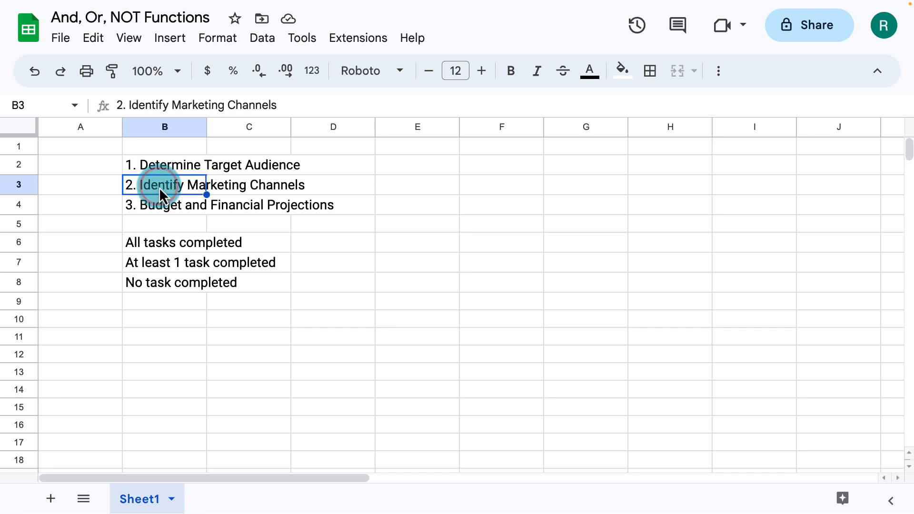
pyautogui.click(158, 204)
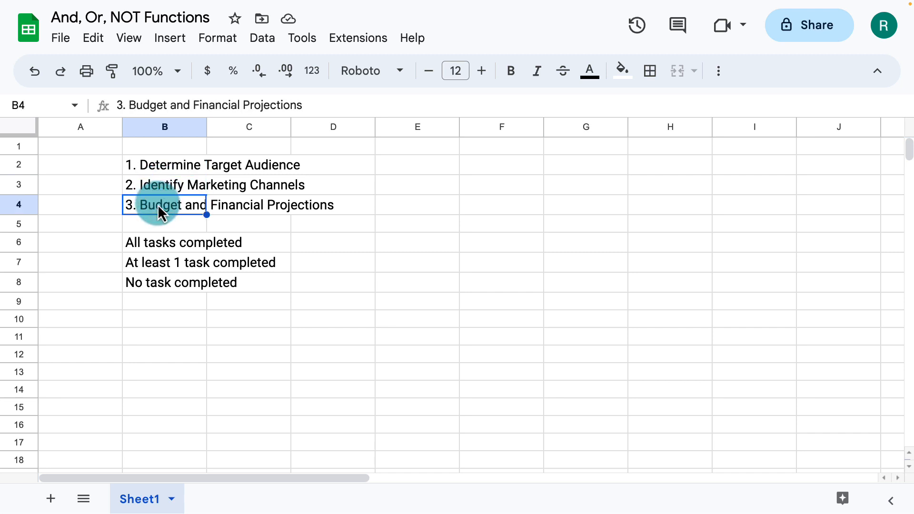
pyautogui.click(150, 241)
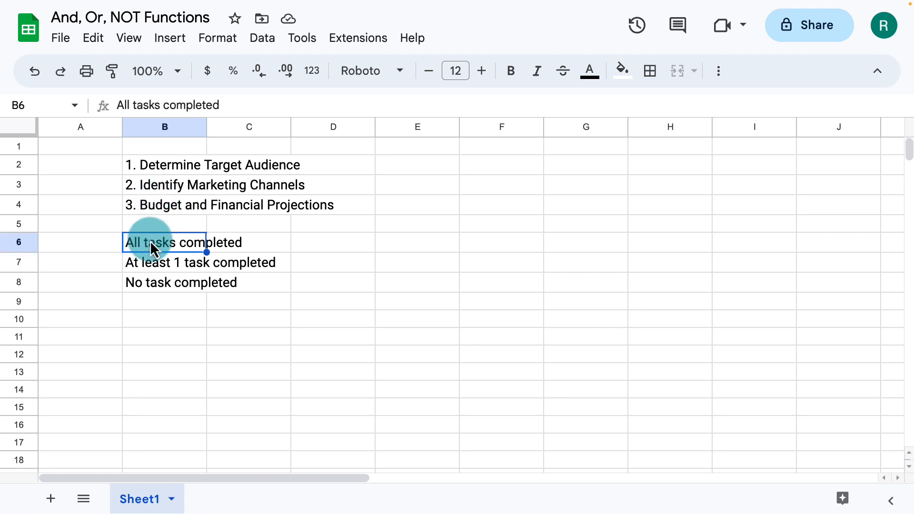
pyautogui.click(150, 264)
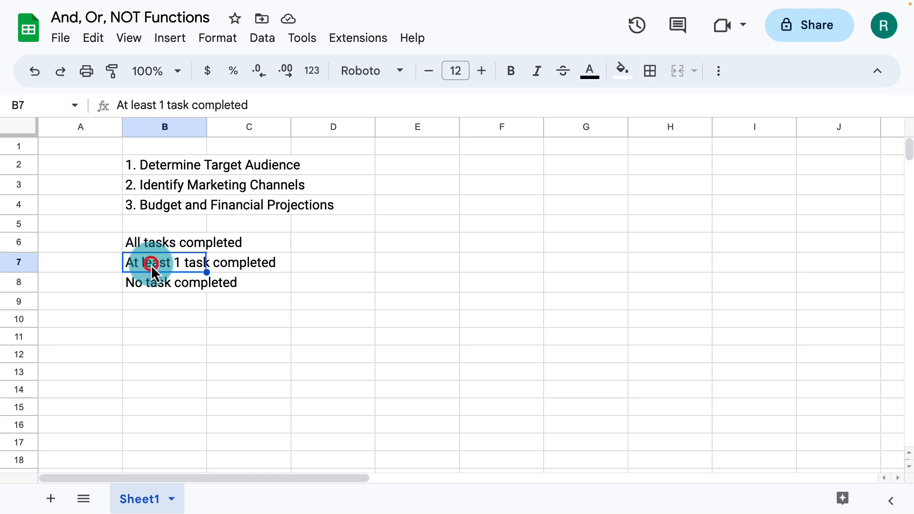
pyautogui.click(147, 286)
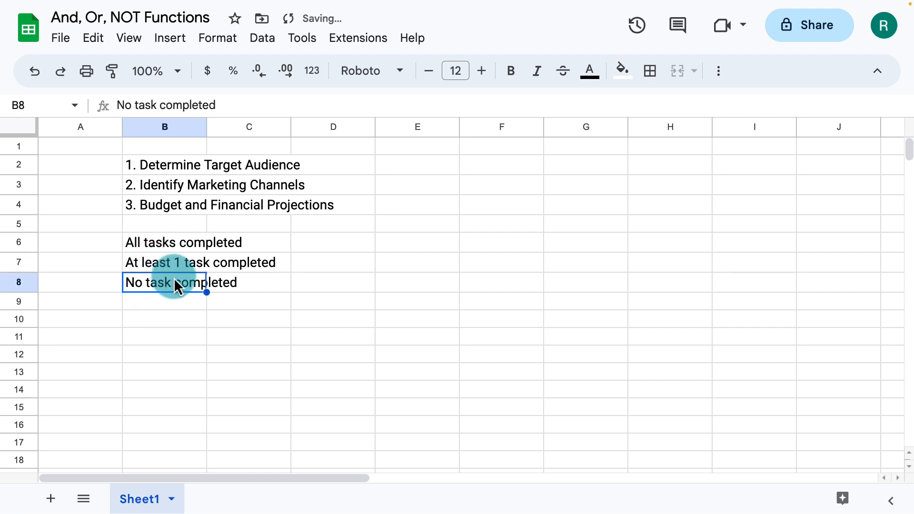
# Fit column B's width to its text and insert a checkbox in C2
pyautogui.doubleClick(206, 130)
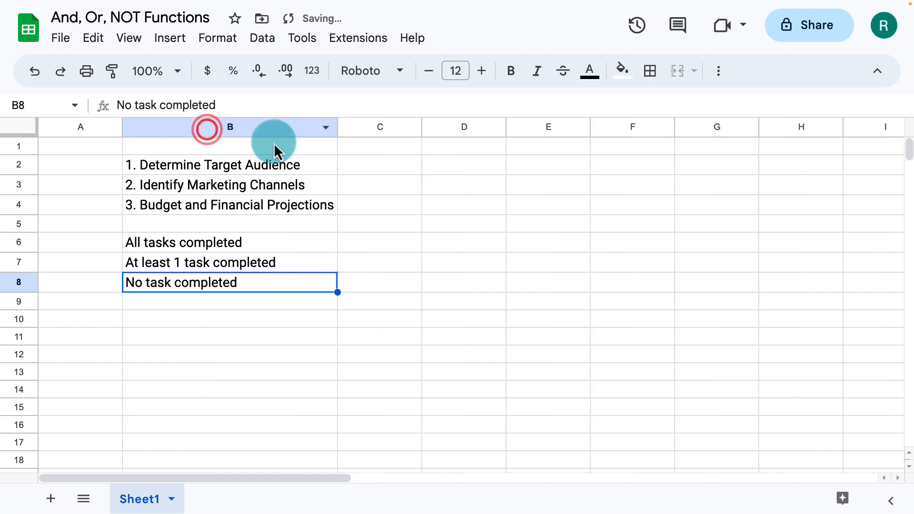
pyautogui.click(364, 161)
pyautogui.click(162, 42)
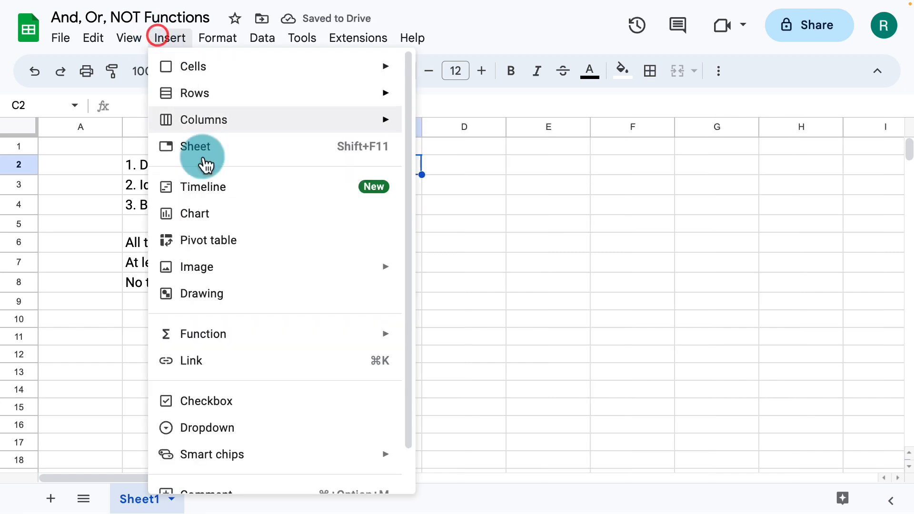
pyautogui.click(211, 398)
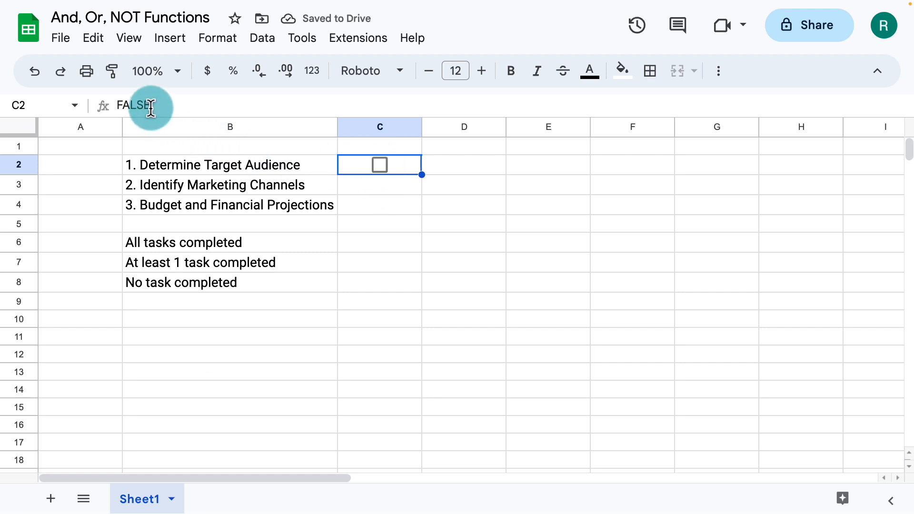
# Tick and untick the C2 checkbox, and copy it unticked to C3 and C4
pyautogui.click(379, 165)
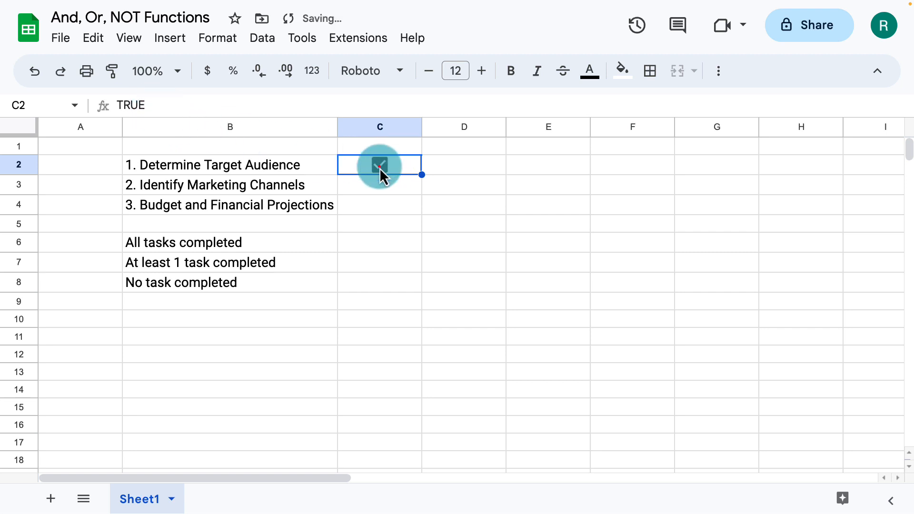
pyautogui.click(380, 167)
pyautogui.hotkey('ctrl', 'c')
pyautogui.press('Down')
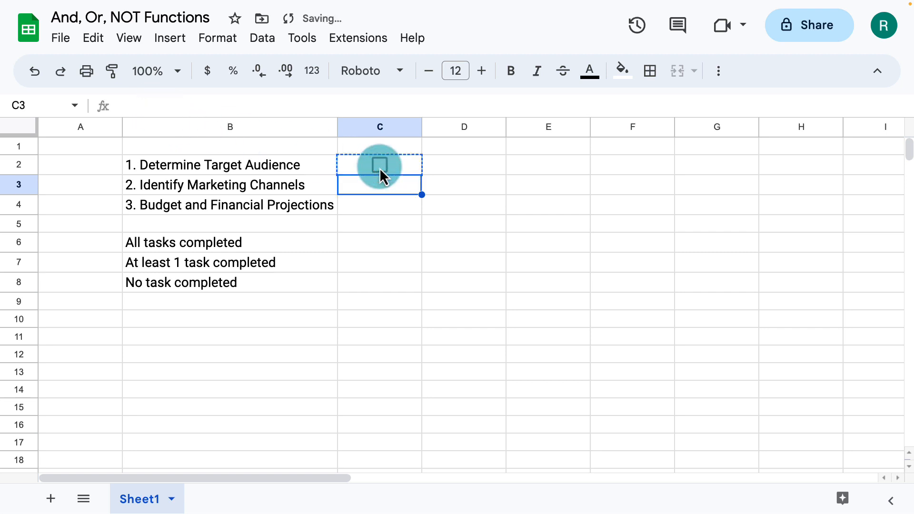
pyautogui.hotkey('ctrl', 'v')
pyautogui.press('Down')
pyautogui.hotkey('ctrl', 'v')
# Paste the copied checkbox into C6, C7 and C8 beside the completion status labels
pyautogui.press('Down')
pyautogui.press('Down')
pyautogui.hotkey('ctrl', 'v')
pyautogui.press('Down')
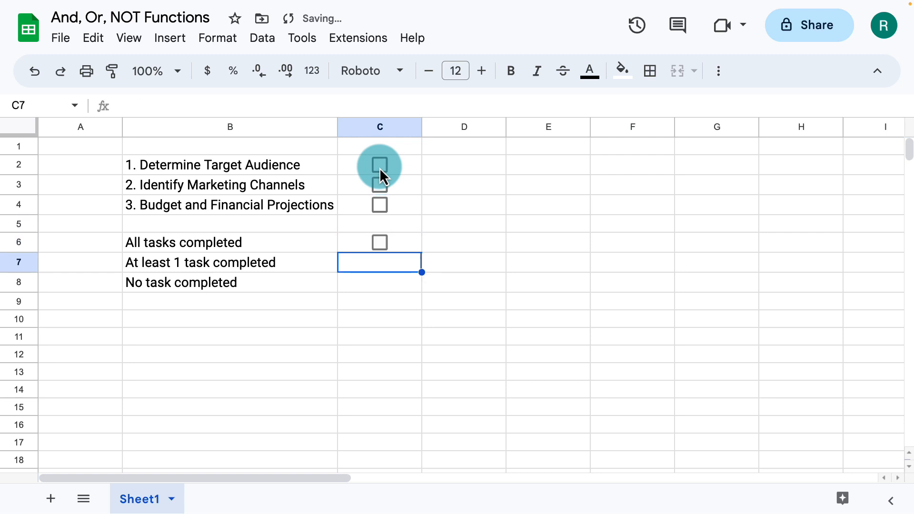
pyautogui.hotkey('ctrl', 'v')
pyautogui.press('Down')
pyautogui.hotkey('ctrl', 'v')
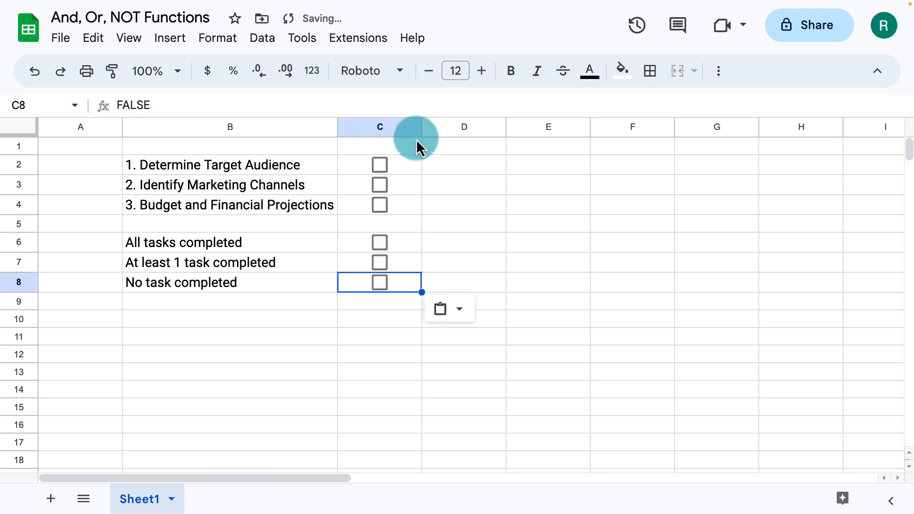
# Start a conditional formatting rule for all of column C with the condition "Is equal to" FALSE
pyautogui.click(397, 127)
pyautogui.click(224, 42)
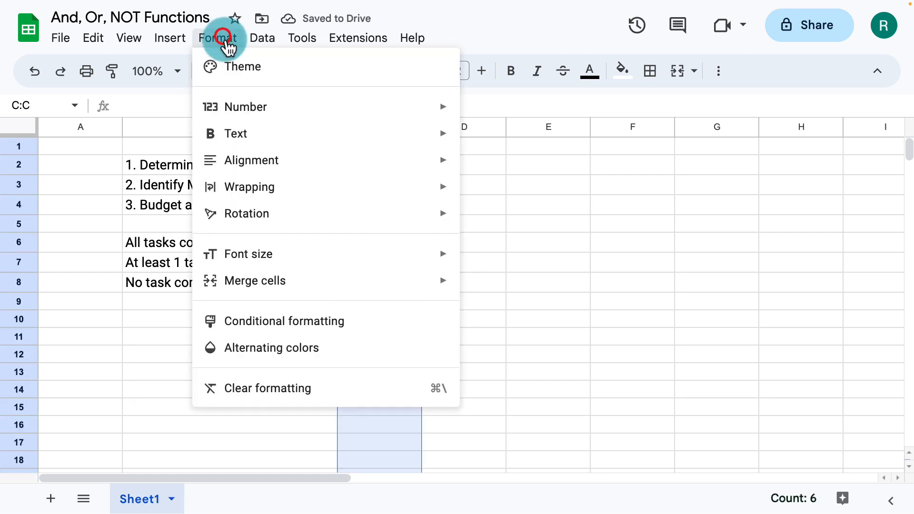
pyautogui.click(264, 322)
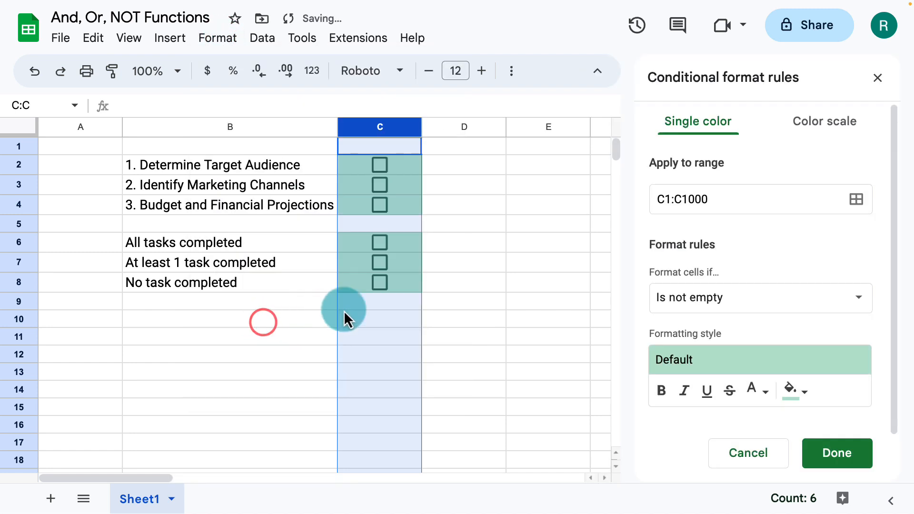
pyautogui.click(740, 314)
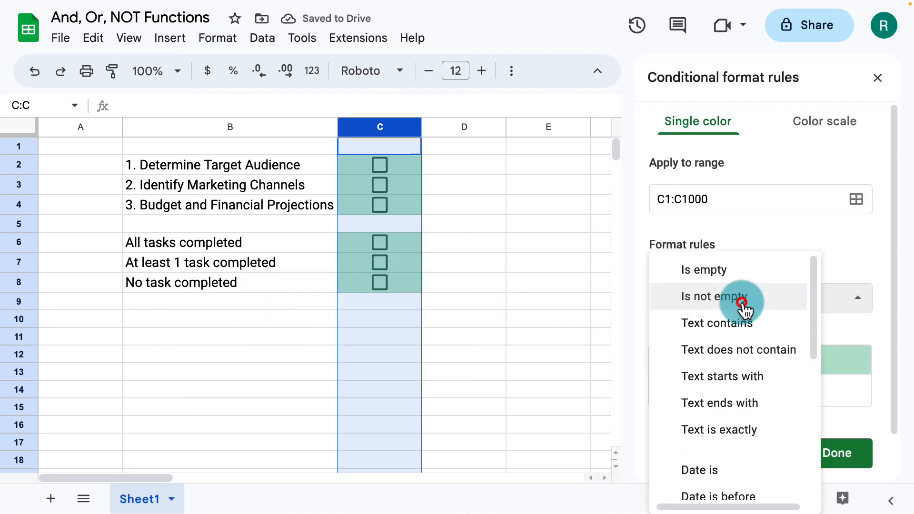
pyautogui.scroll(-3, 738, 362)
pyautogui.scroll(-3, 735, 376)
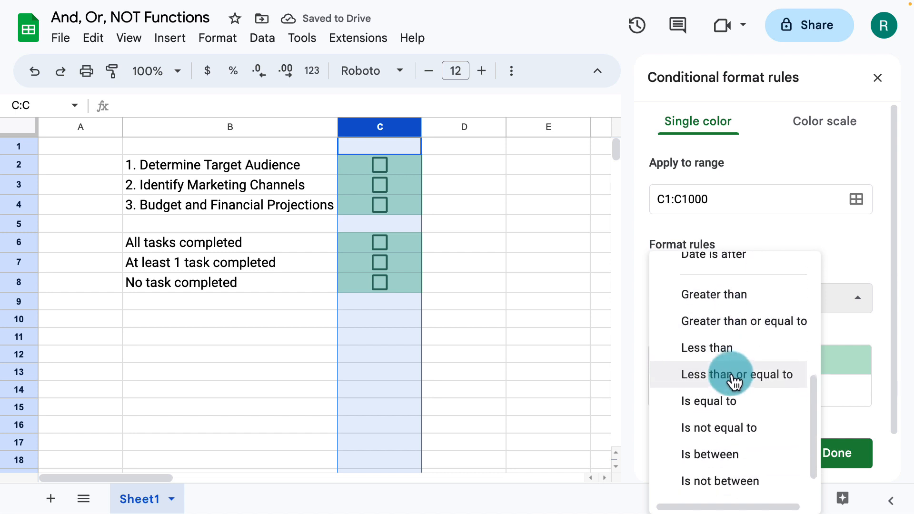
pyautogui.click(727, 396)
pyautogui.click(710, 337)
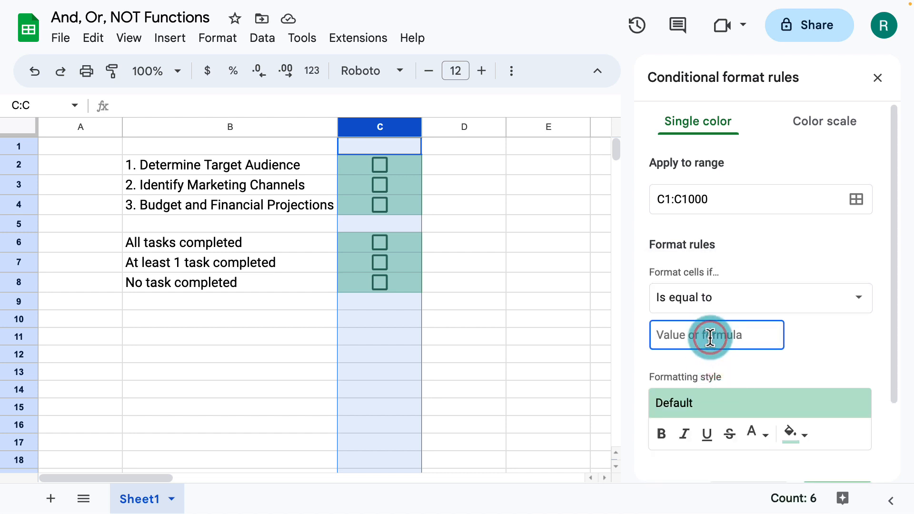
pyautogui.write('FALSE')
# Format the FALSE rule with the custom red text color and no fill, and save the rule
pyautogui.scroll(-2, 816, 373)
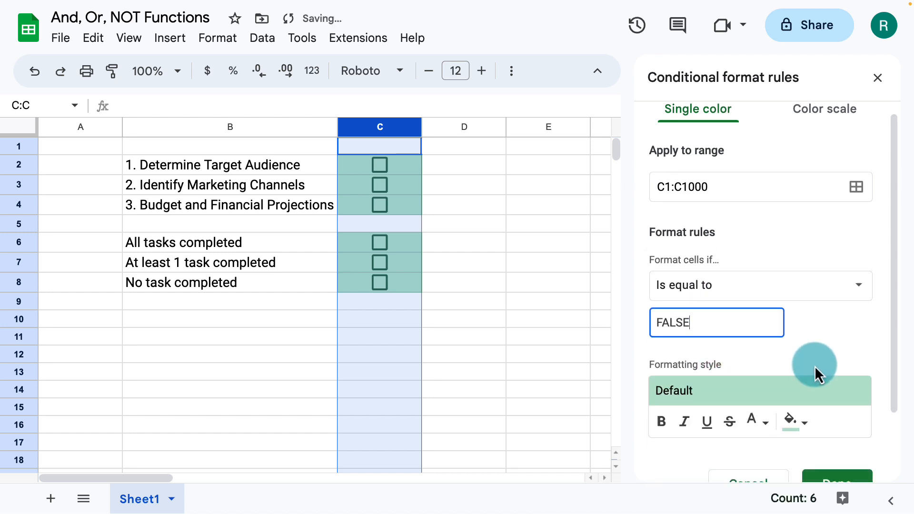
pyautogui.click(768, 342)
pyautogui.click(768, 342)
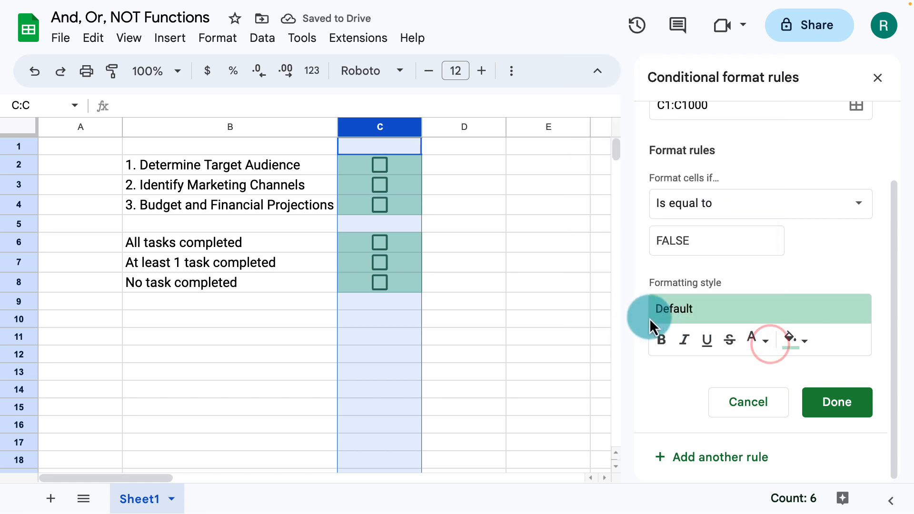
pyautogui.click(762, 339)
pyautogui.click(613, 312)
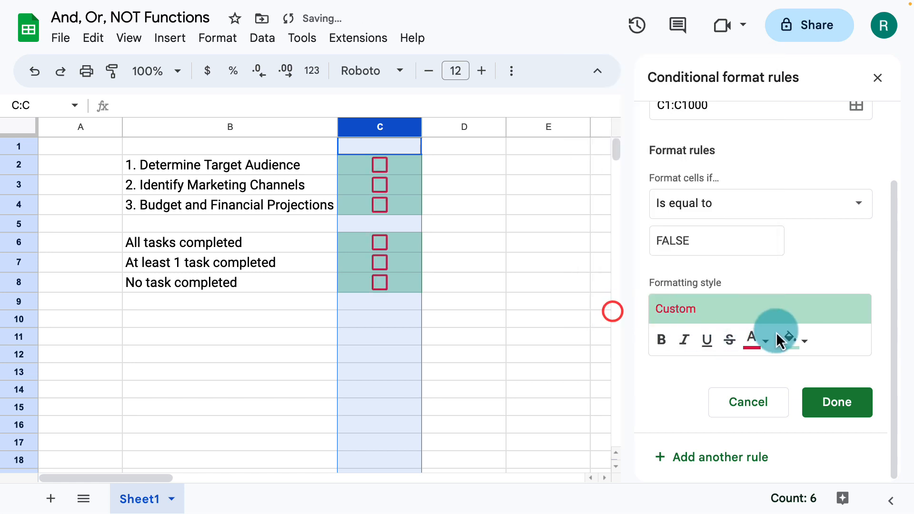
pyautogui.click(800, 340)
pyautogui.click(714, 77)
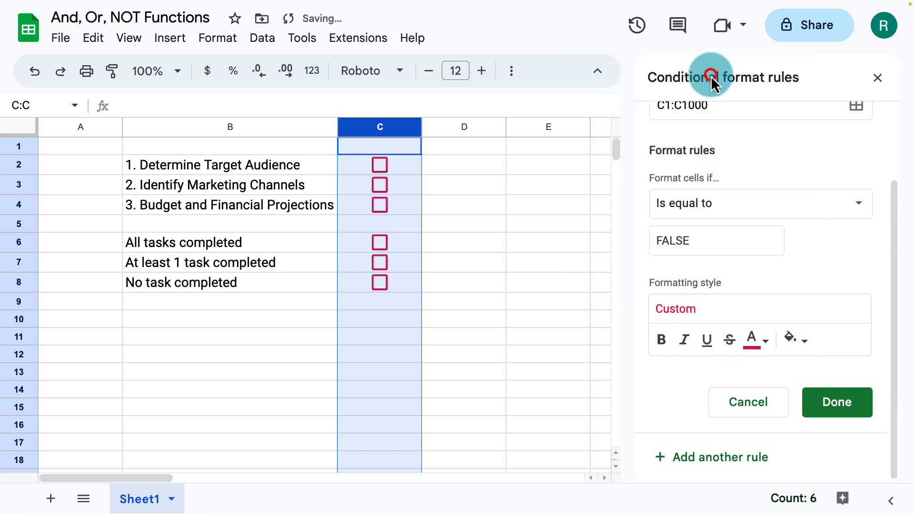
pyautogui.click(836, 398)
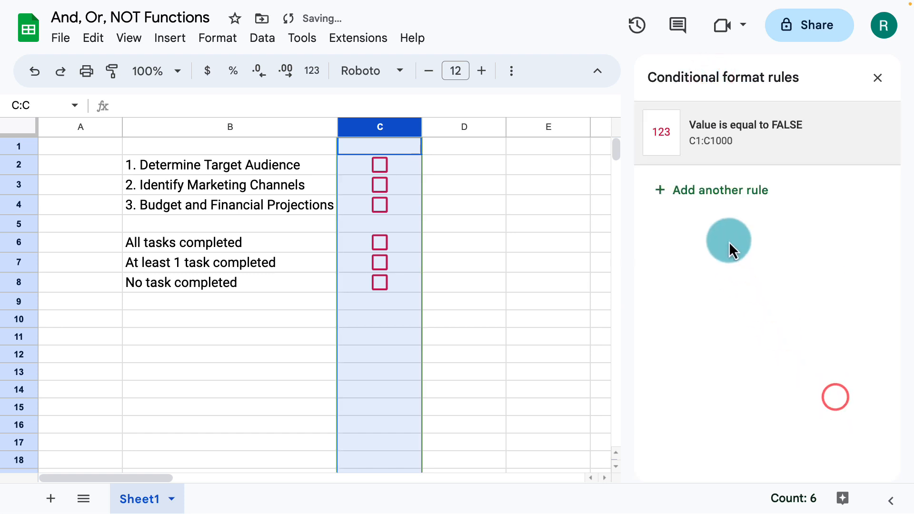
# Add another conditional formatting rule for column C with the condition "Is equal to" TRUE
pyautogui.click(715, 192)
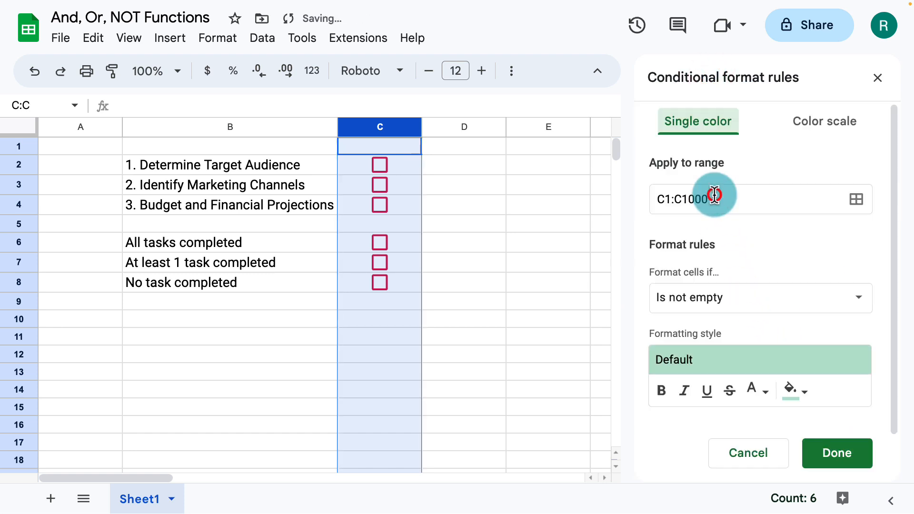
pyautogui.click(730, 295)
pyautogui.scroll(-4, 729, 383)
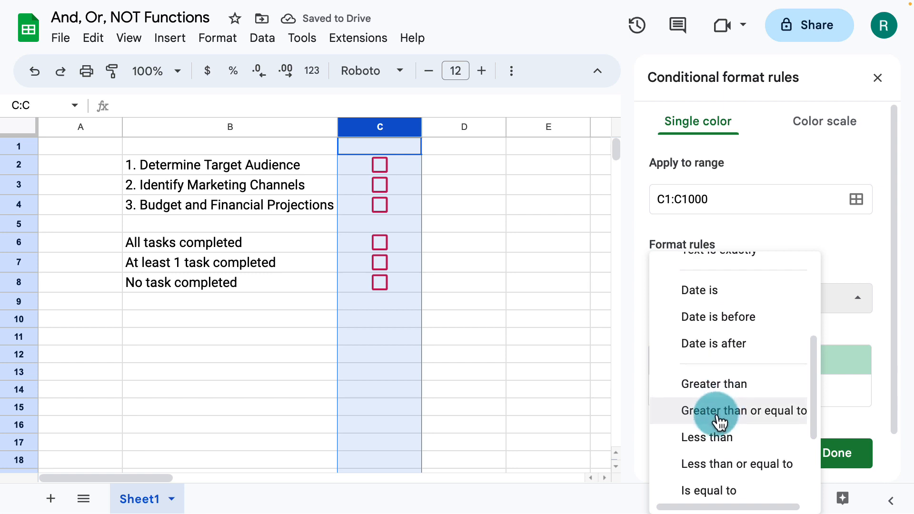
pyautogui.scroll(-3, 694, 421)
pyautogui.click(714, 362)
pyautogui.click(704, 338)
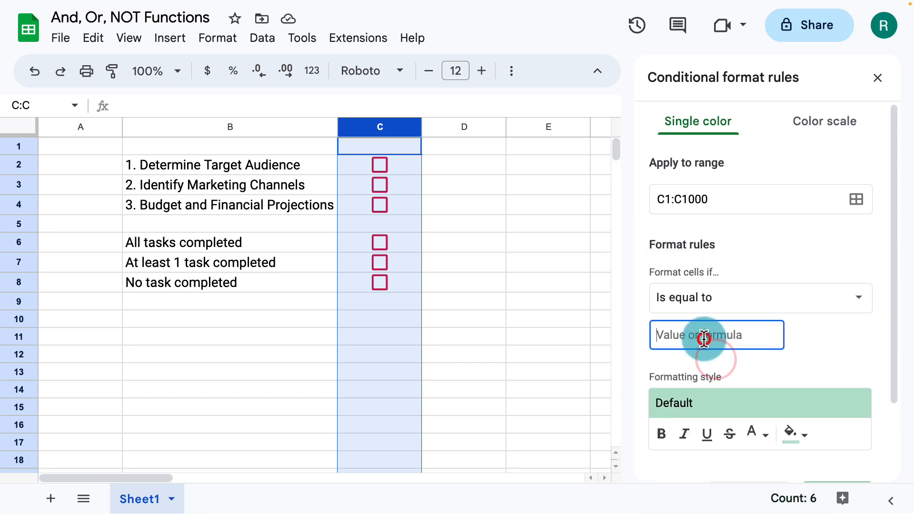
pyautogui.write('TRUE')
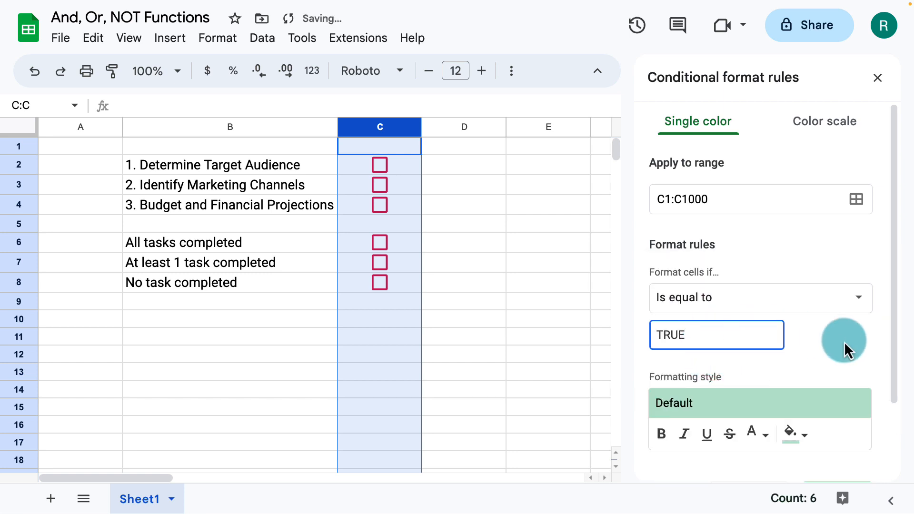
# Give the TRUE rule no fill and the custom teal text color, and save it and close the rules
pyautogui.click(842, 338)
pyautogui.scroll(-2, 836, 335)
pyautogui.click(807, 347)
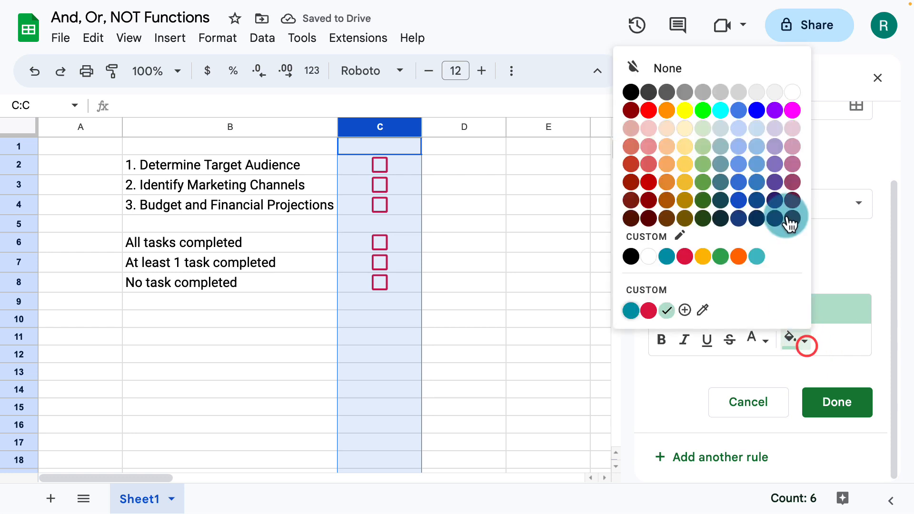
pyautogui.click(748, 78)
pyautogui.click(762, 339)
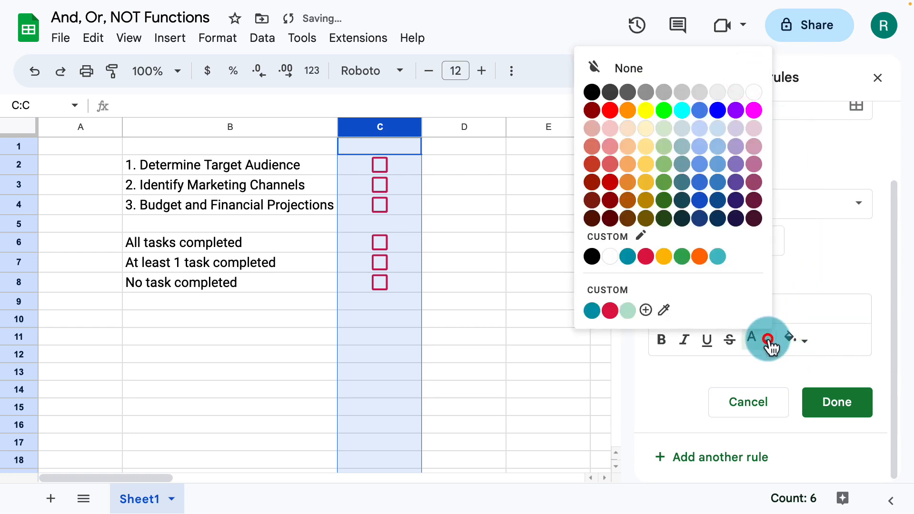
pyautogui.click(595, 312)
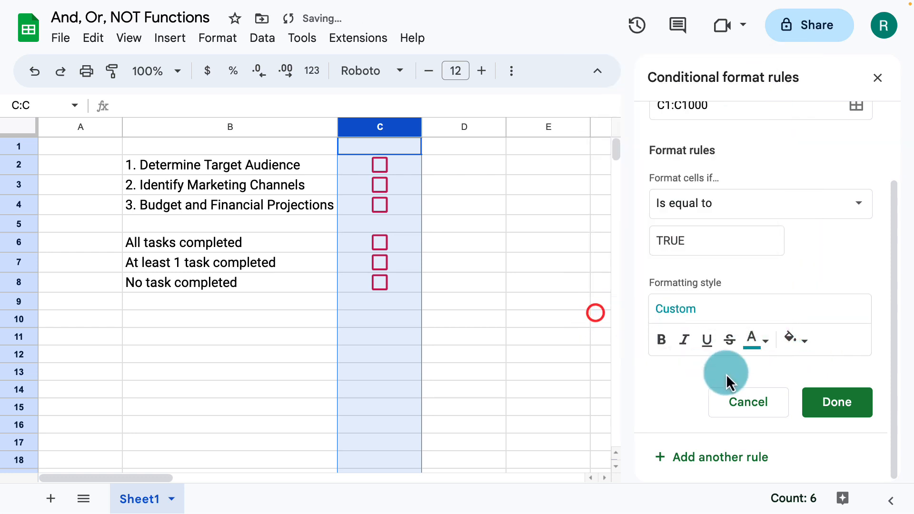
pyautogui.click(815, 402)
pyautogui.click(879, 76)
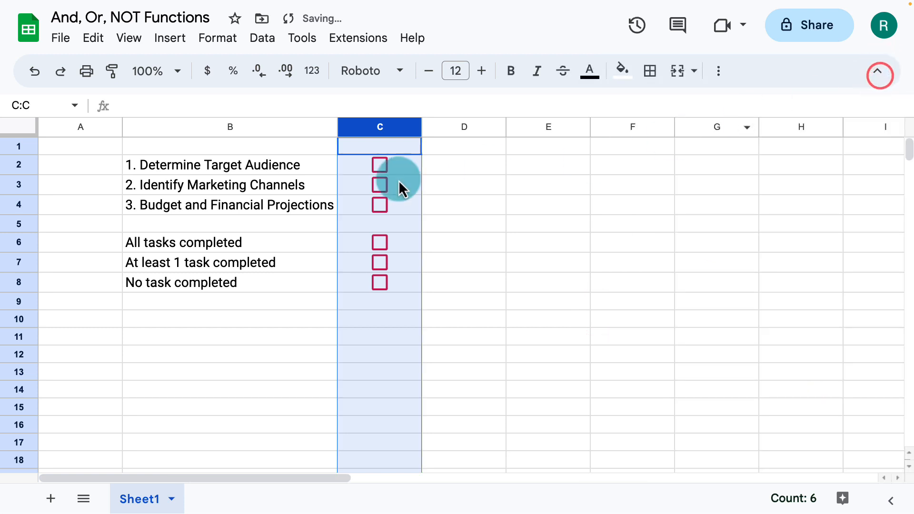
# Test the conditional colors by ticking and unticking the C2 checkbox
pyautogui.click(439, 165)
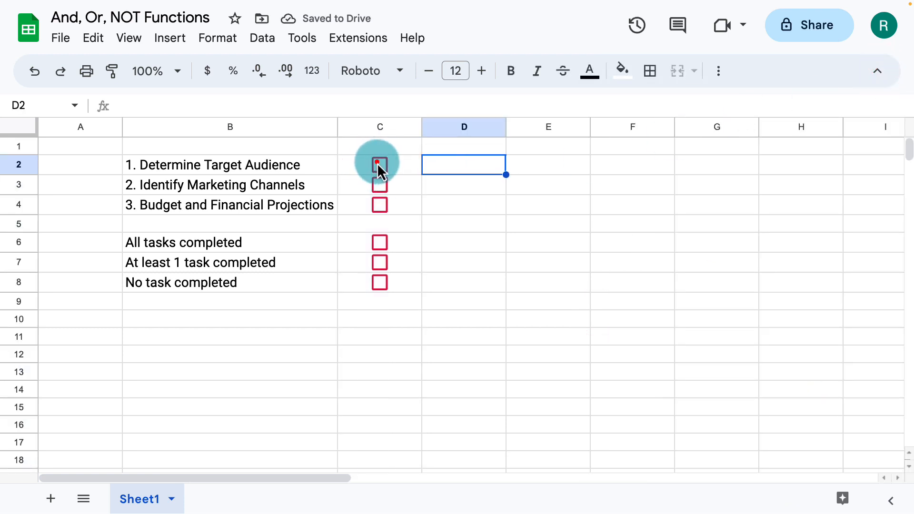
pyautogui.click(378, 168)
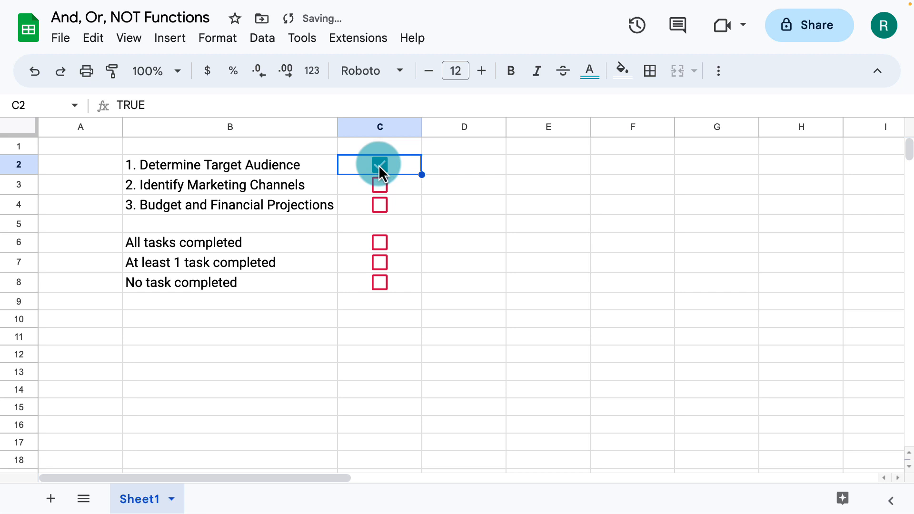
pyautogui.click(379, 165)
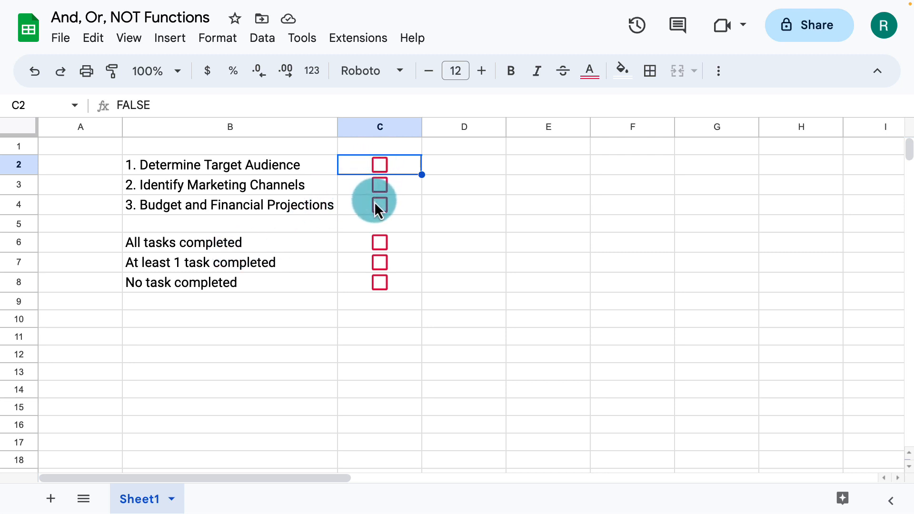
# Enter the formula =and(C2:C4) in C6 for the "All tasks completed" status
pyautogui.click(352, 244)
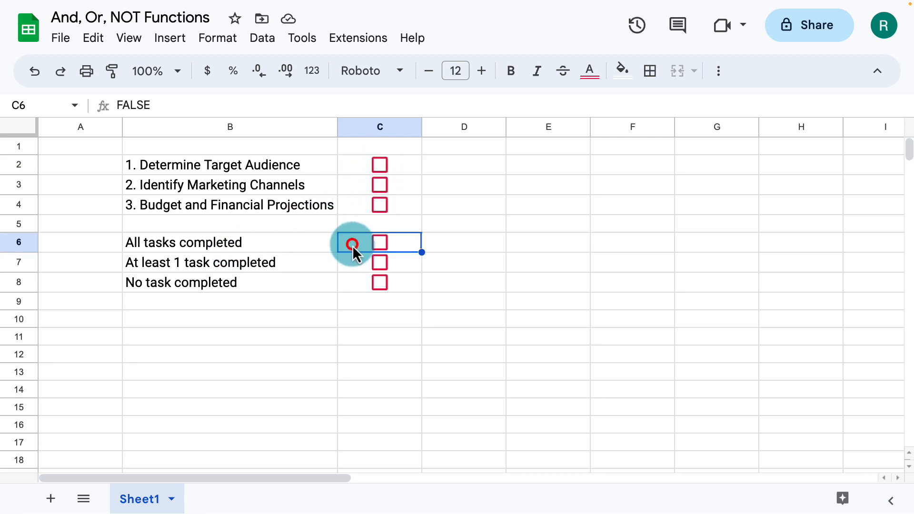
pyautogui.write('=and(')
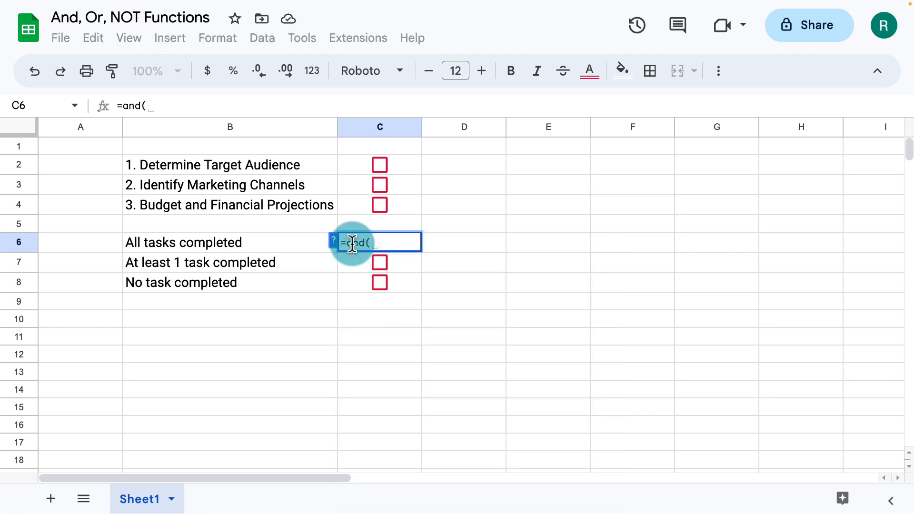
pyautogui.moveTo(361, 161); pyautogui.dragTo(361, 199)
pyautogui.write(')')
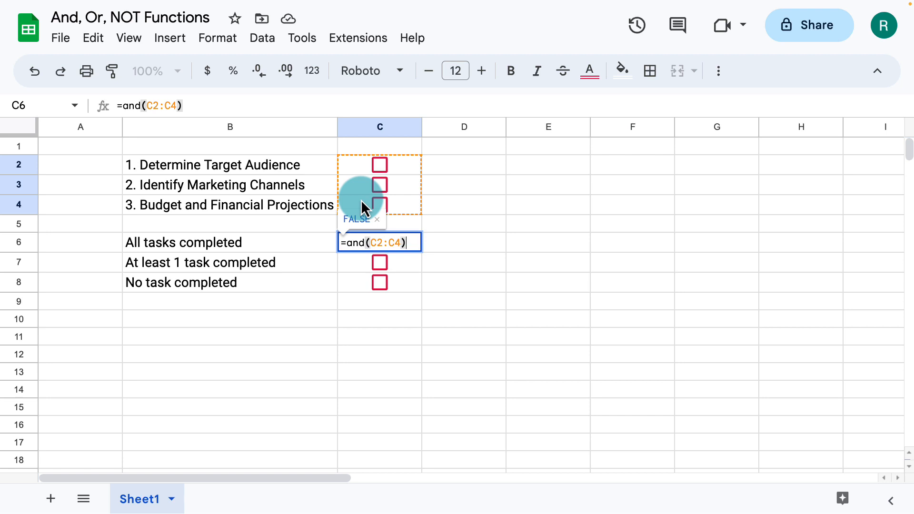
pyautogui.press('Return')
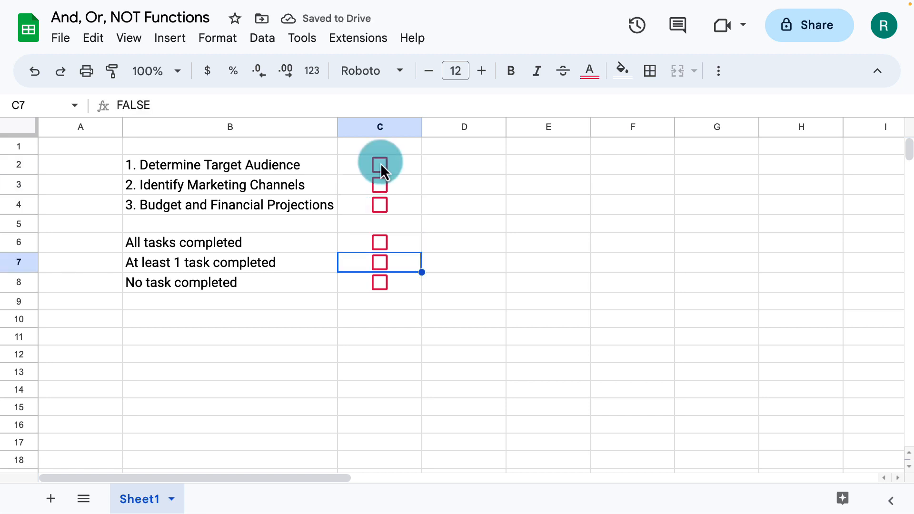
# Test the AND formula by ticking the C2, C3 and C4 task checkboxes and unticking C3
pyautogui.click(381, 163)
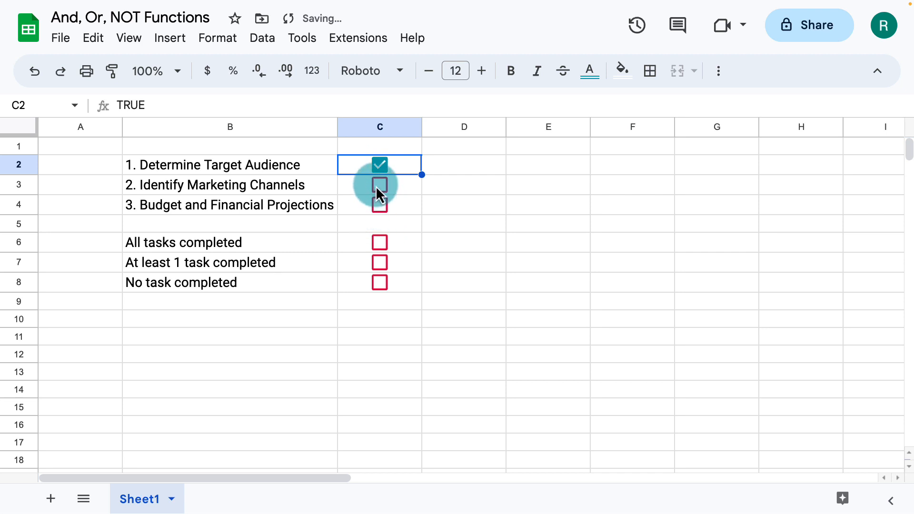
pyautogui.click(376, 184)
pyautogui.click(379, 207)
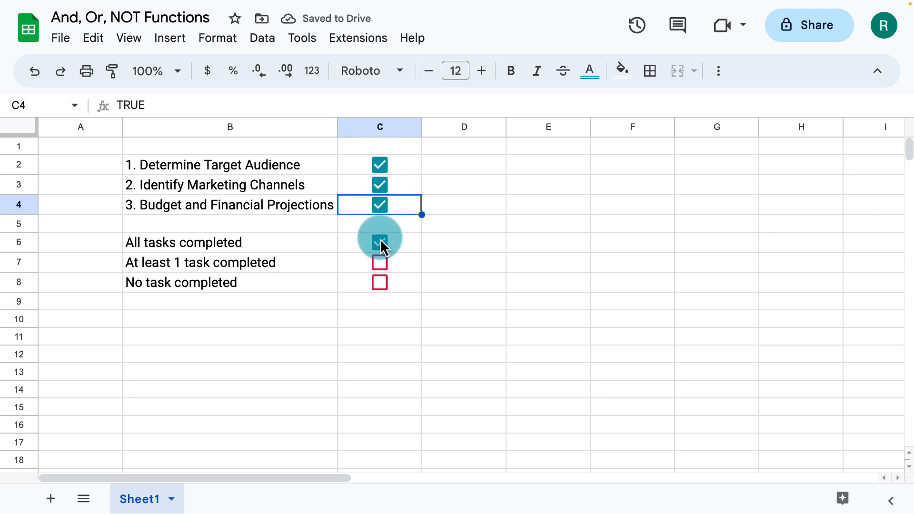
pyautogui.click(380, 190)
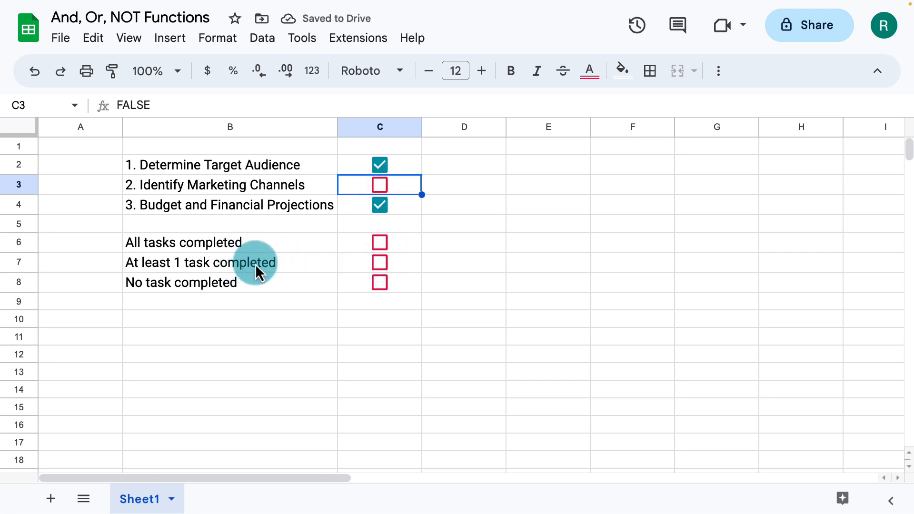
# Enter the formula =or(C2:C4) in C7 for the "At least 1 task completed" status
pyautogui.click(347, 264)
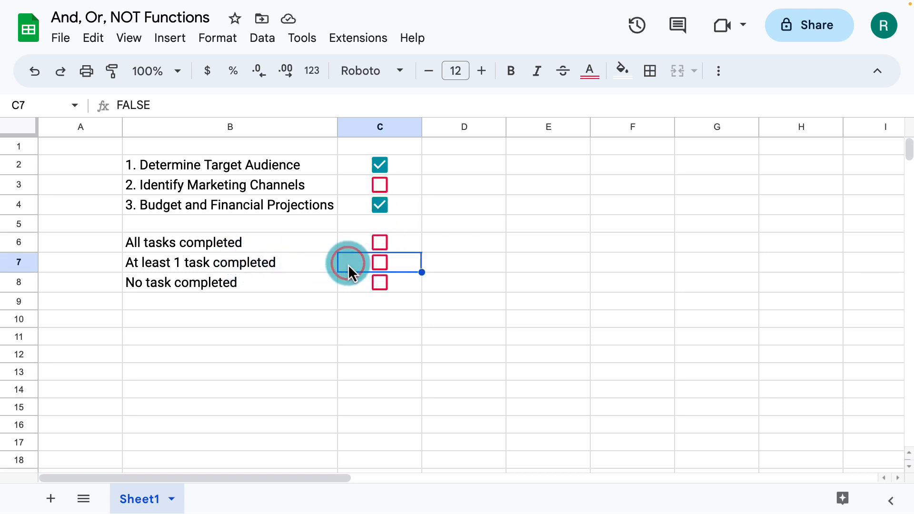
pyautogui.write('=or(')
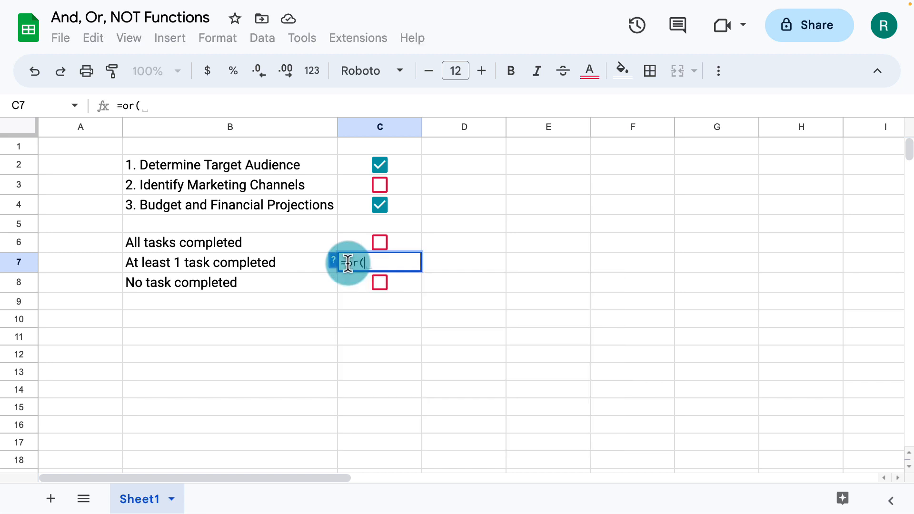
pyautogui.press('Up')
pyautogui.press('Up')
pyautogui.press('Up')
pyautogui.hotkey('shift', 'Up')
pyautogui.hotkey('shift', 'Up')
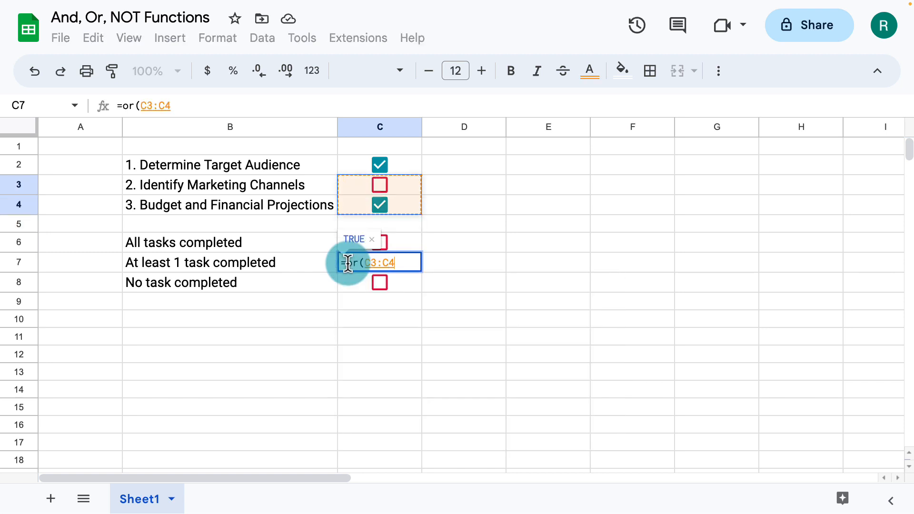
pyautogui.write(')')
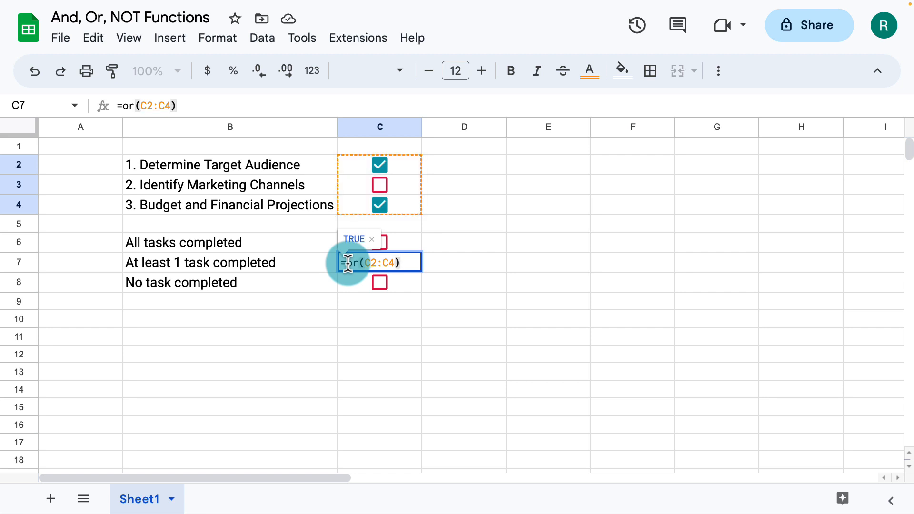
pyautogui.press('Return')
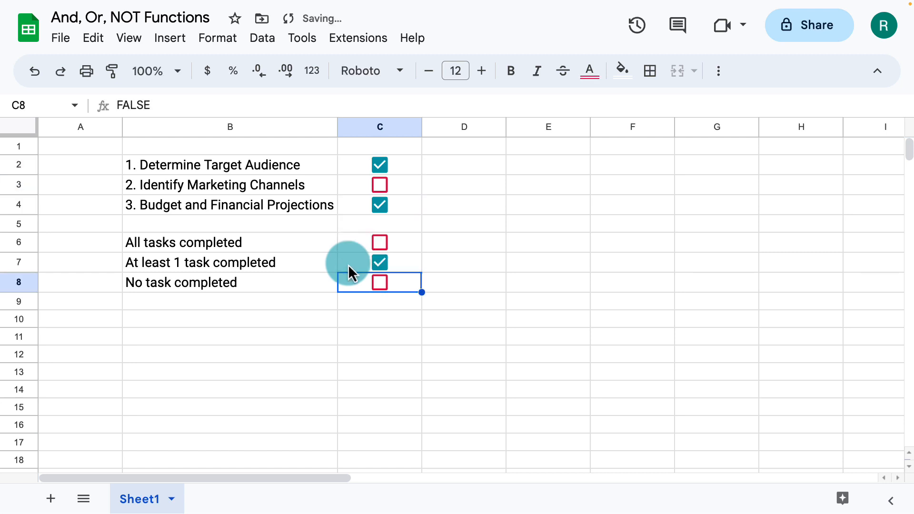
# Test the OR formula by ticking the C3 checkbox and clearing all three task checkboxes one by one
pyautogui.click(377, 260)
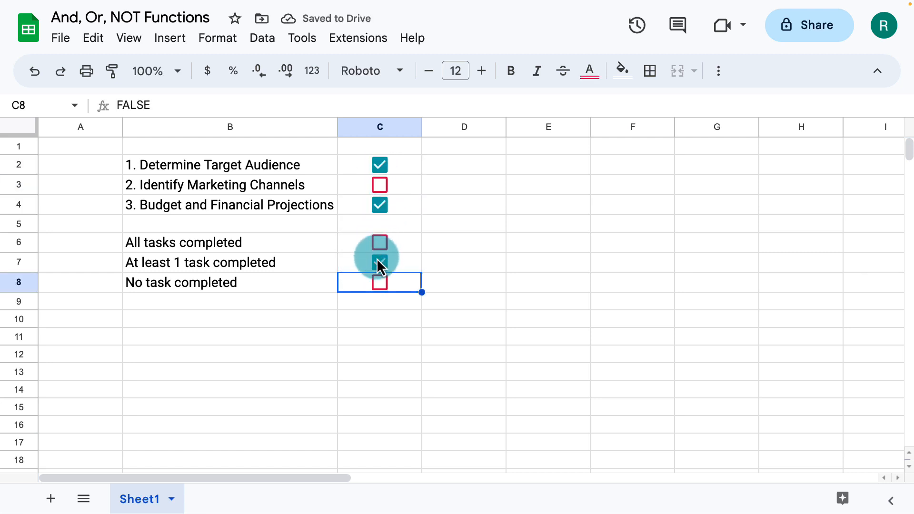
pyautogui.click(380, 185)
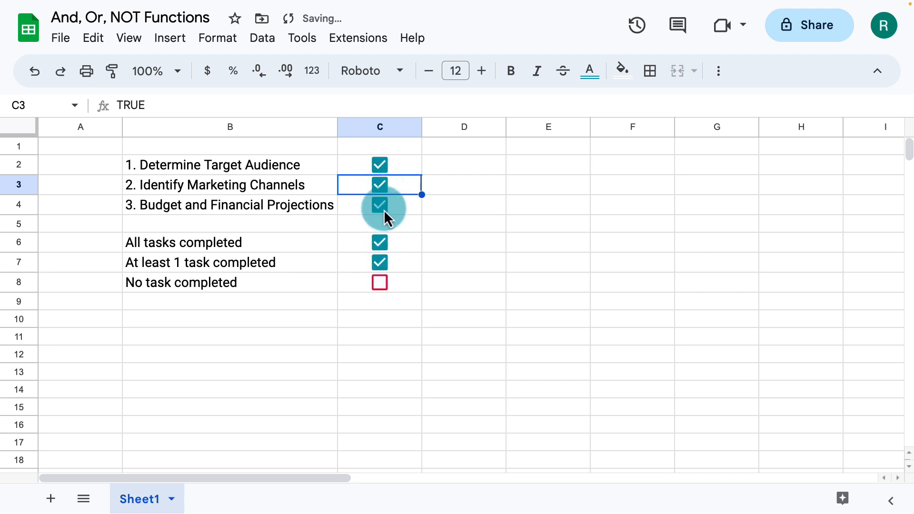
pyautogui.click(384, 209)
pyautogui.click(381, 182)
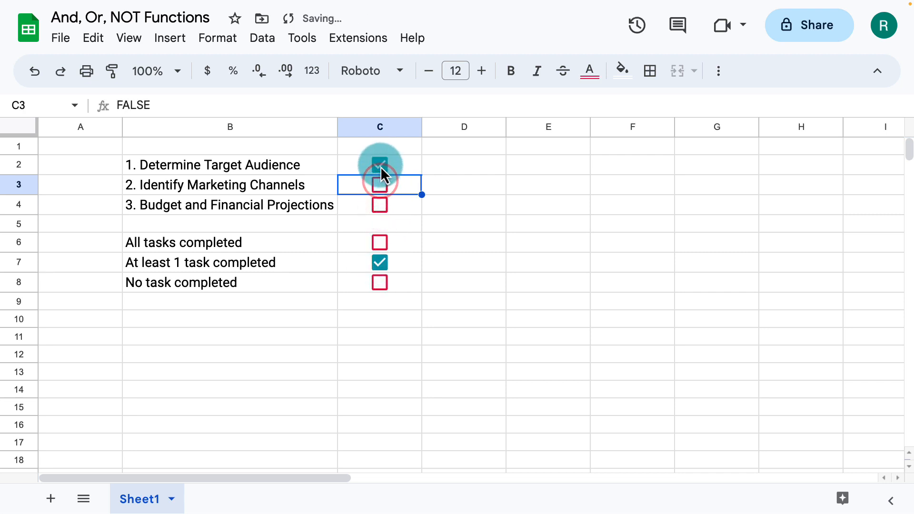
pyautogui.click(380, 166)
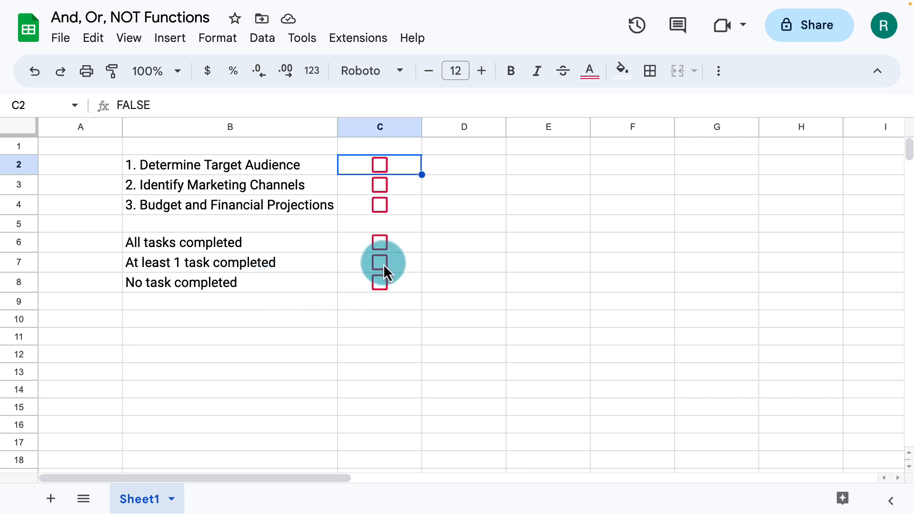
# Enter the formula =not(C7) in C8 for "No task completed" and test it by ticking the C4 checkbox
pyautogui.click(359, 281)
pyautogui.write('=not')
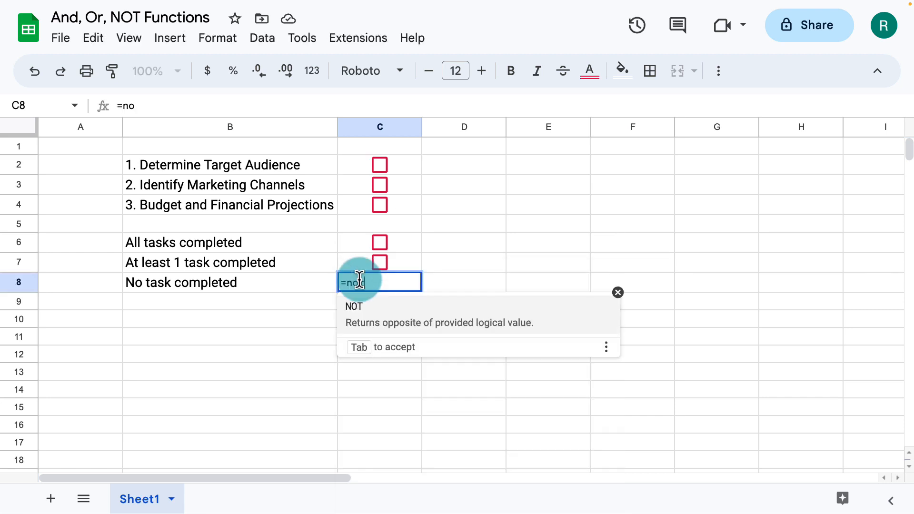
pyautogui.write('(C7)')
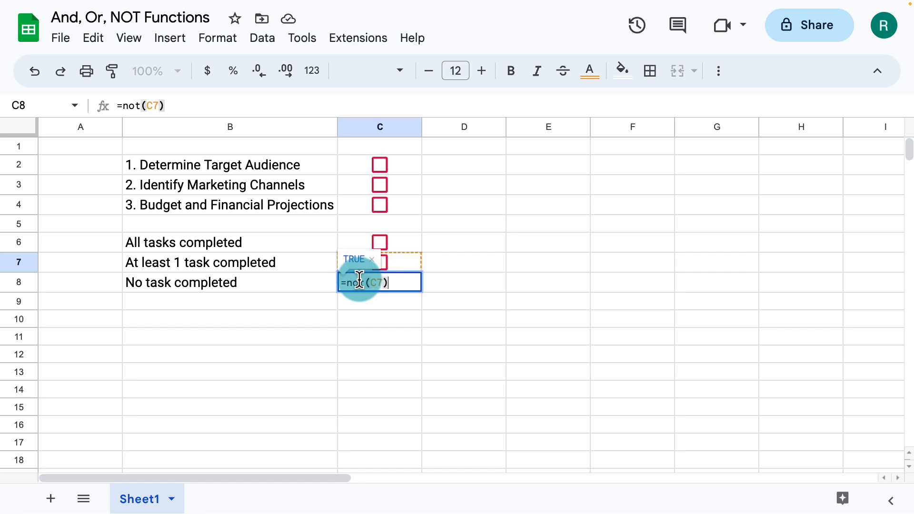
pyautogui.press('Return')
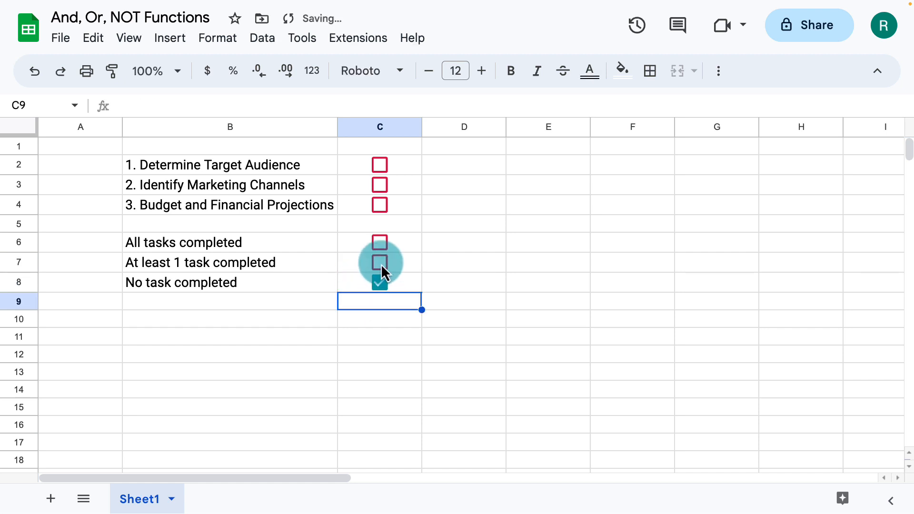
pyautogui.click(380, 205)
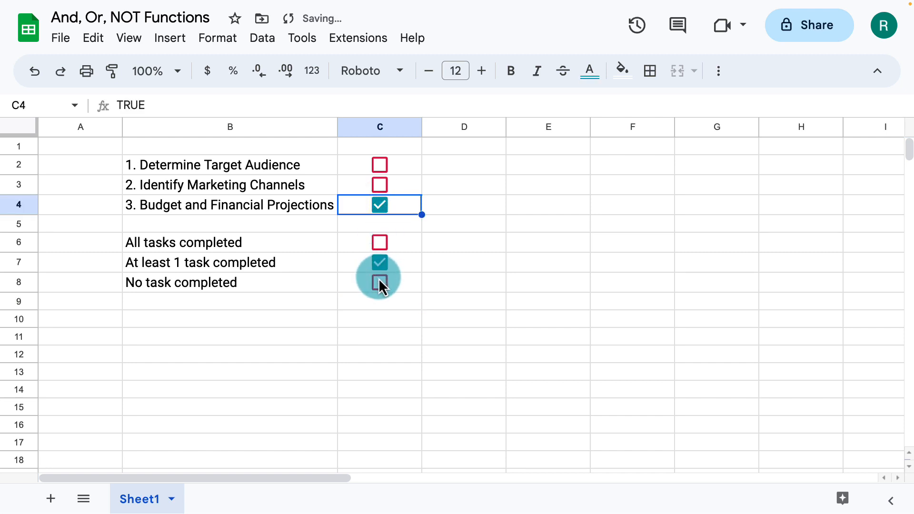
# Hide the gridlines of the sheet
pyautogui.click(141, 45)
pyautogui.moveTo(152, 70)
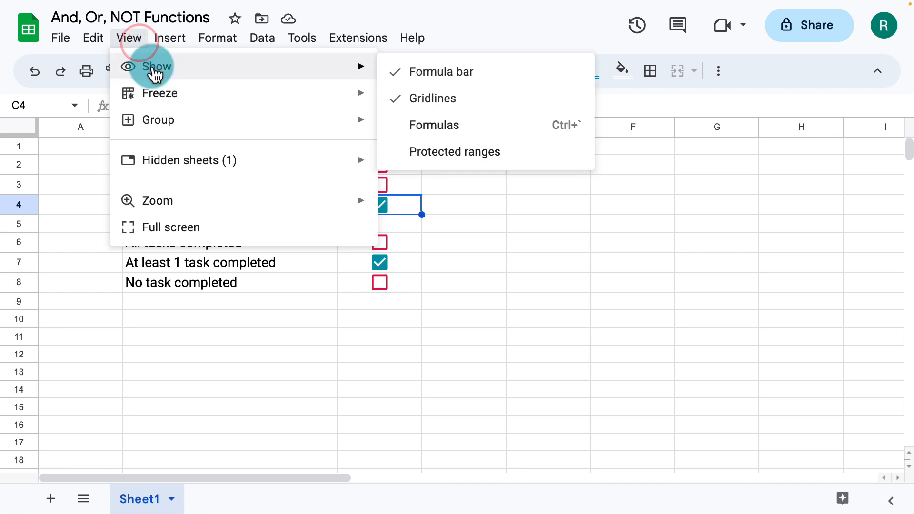
pyautogui.click(409, 99)
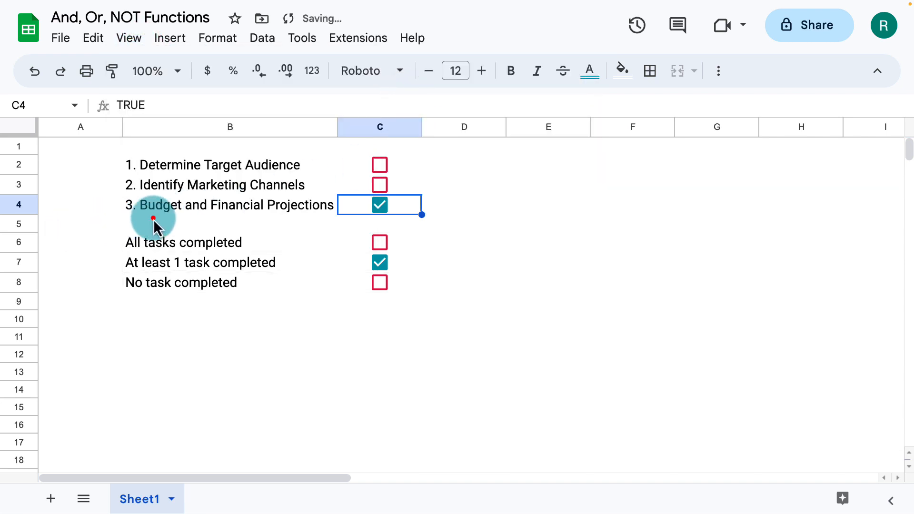
# Fill the empty cells B5:C5 between the task list and the status rows with the custom teal color
pyautogui.moveTo(154, 219); pyautogui.dragTo(369, 225)
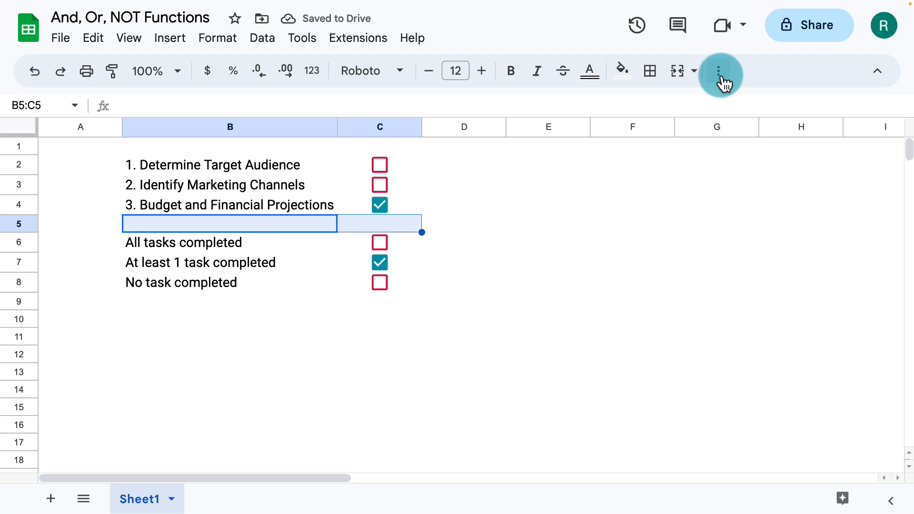
pyautogui.click(624, 72)
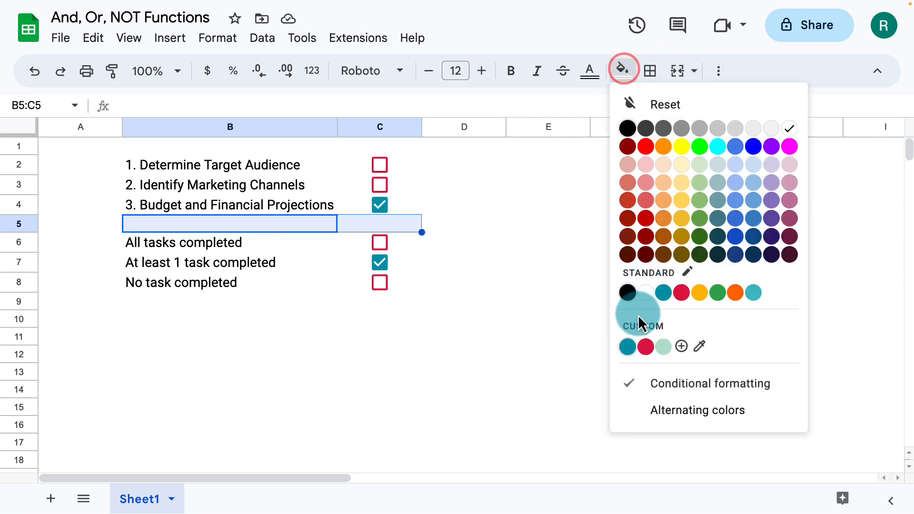
pyautogui.click(628, 347)
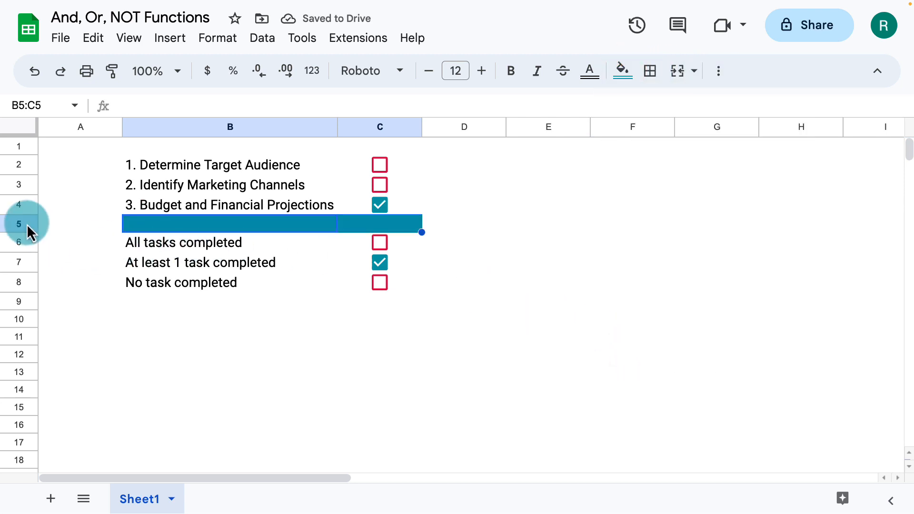
# Resize row 5 to a height of 2 pixels to form a thin divider line, and deselect the row
pyautogui.rightClick(27, 224)
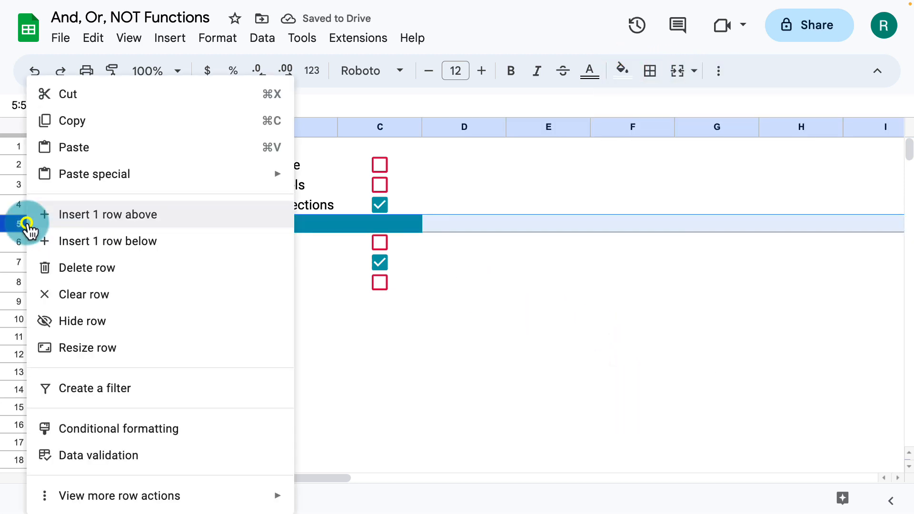
pyautogui.click(88, 345)
pyautogui.doubleClick(392, 248)
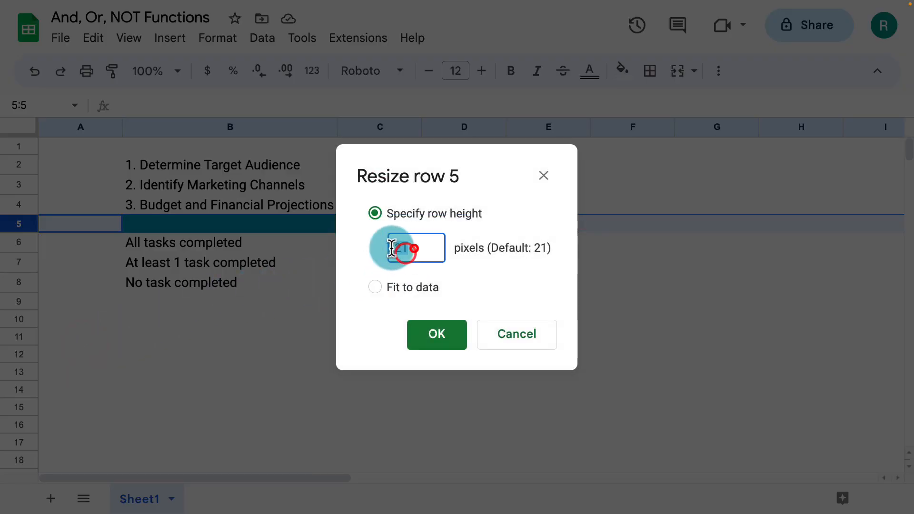
pyautogui.write('2')
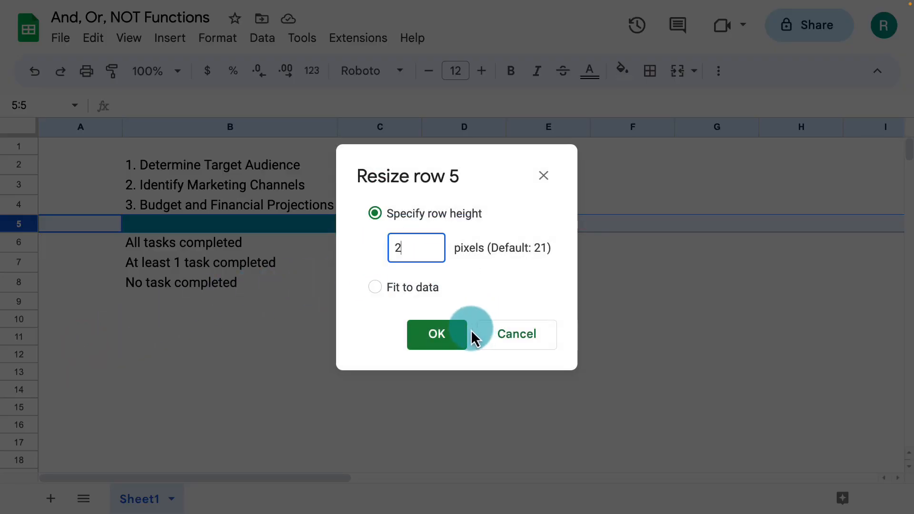
pyautogui.click(445, 335)
pyautogui.click(269, 303)
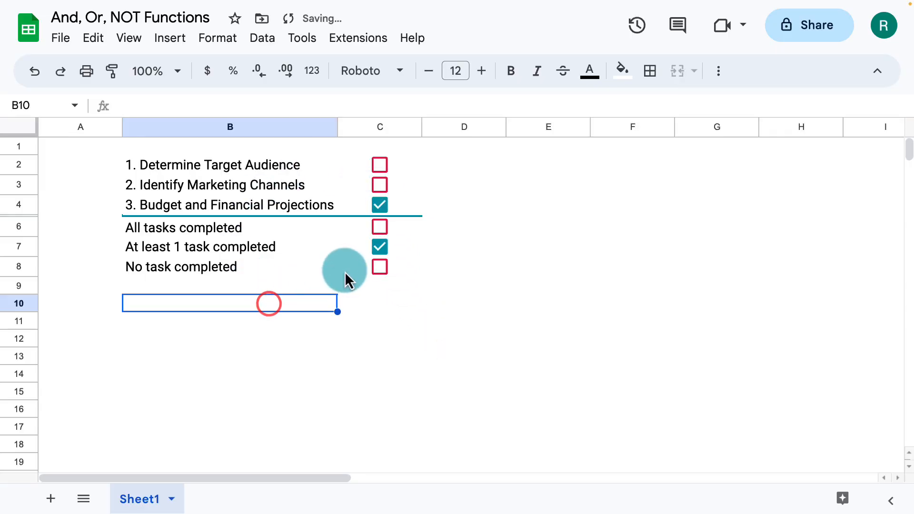